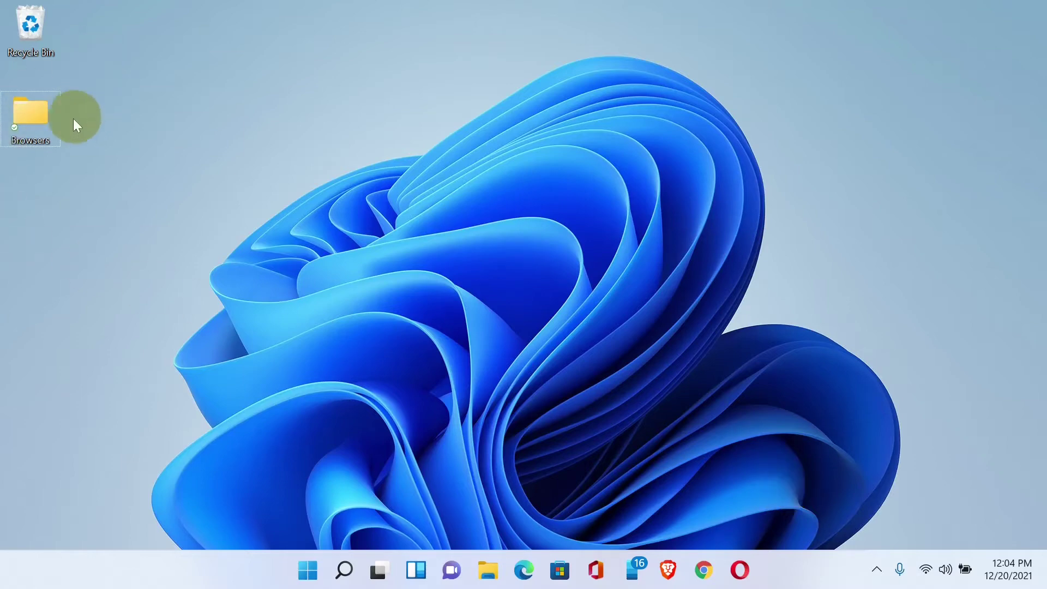
Check the Browsers folder, then move it around the desktop and back below Recycle Bin.
{"action": "double_click", "coordinate": [40, 109]}
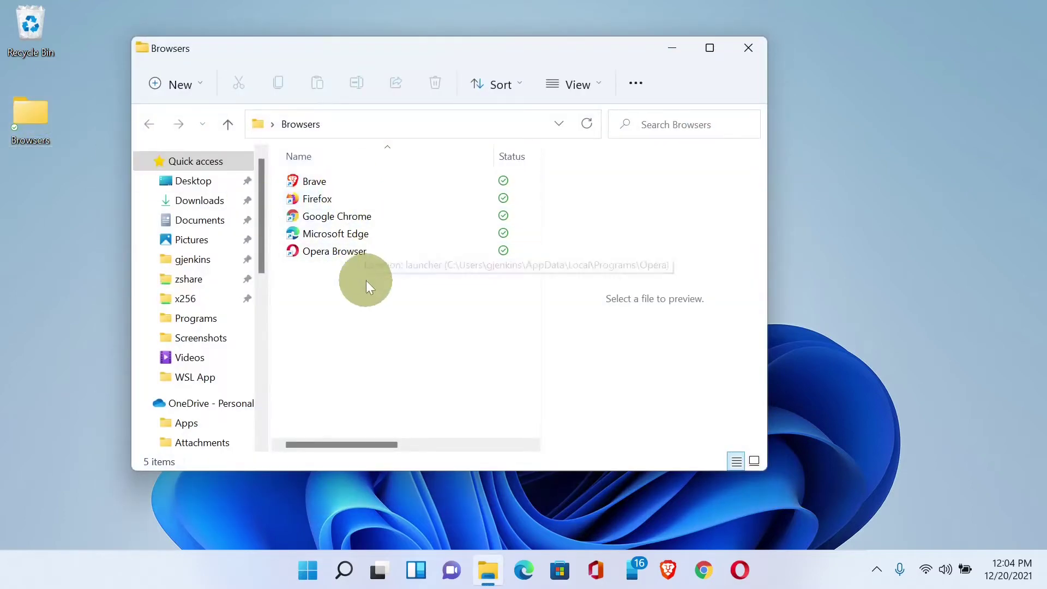
{"action": "left_click", "coordinate": [749, 50]}
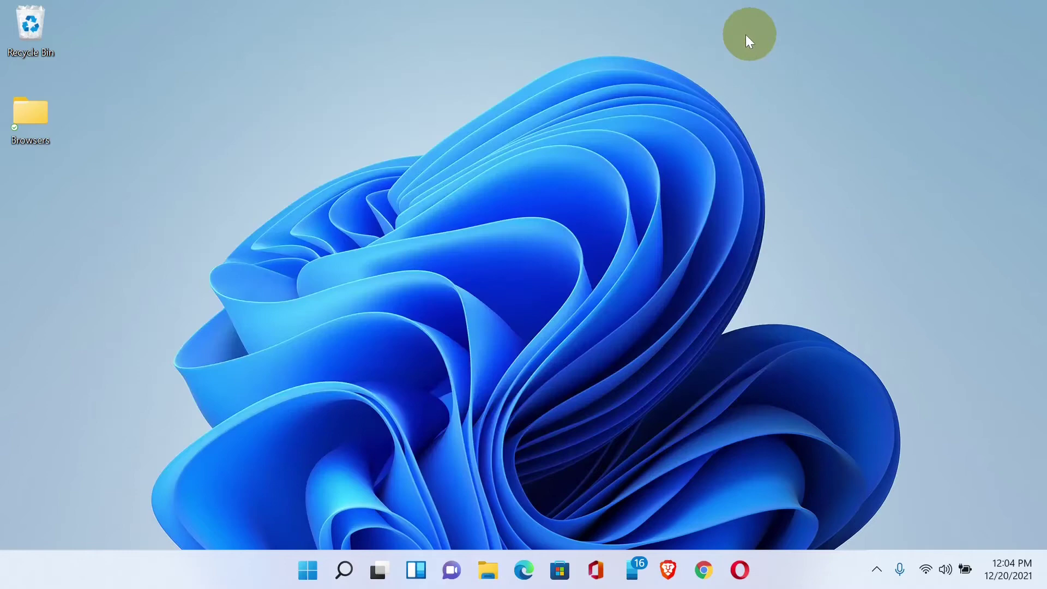
{"action": "left_click_drag", "start_coordinate": [26, 114], "coordinate": [592, 382]}
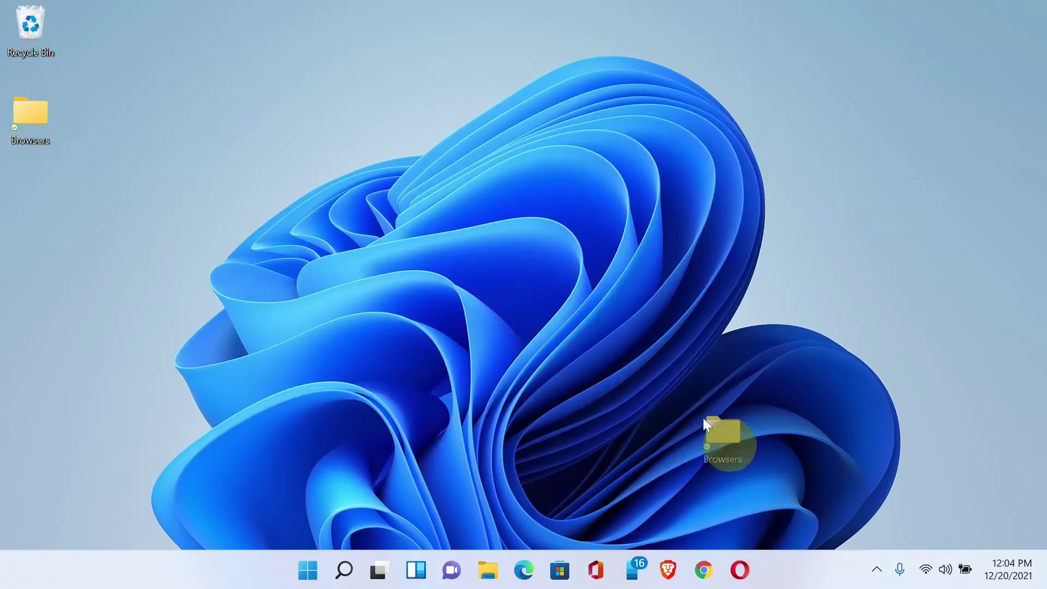
{"action": "left_click_drag", "start_coordinate": [768, 551], "coordinate": [565, 316]}
{"action": "right_click", "coordinate": [585, 375]}
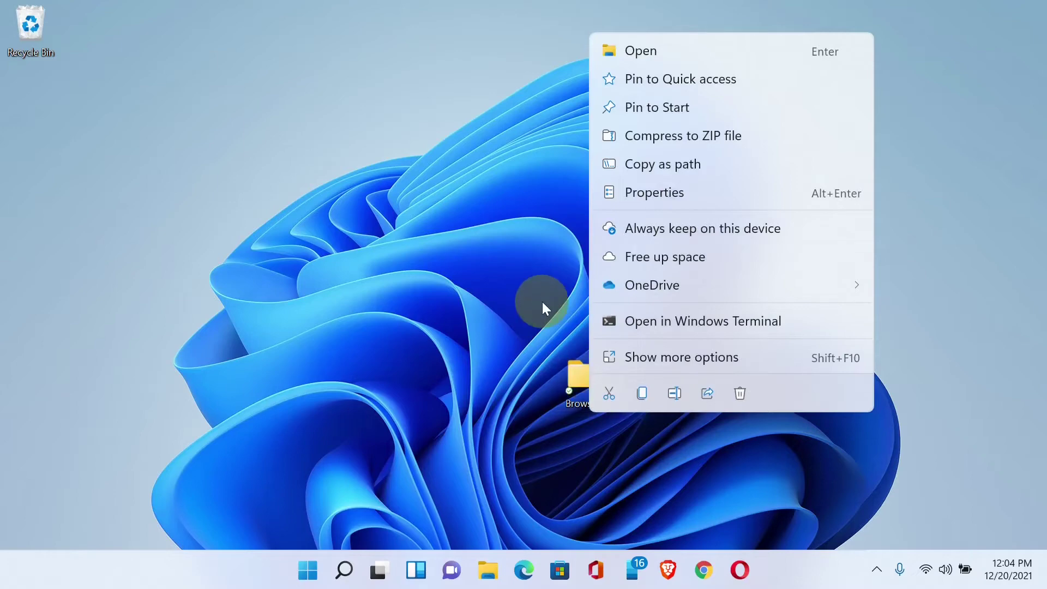
{"action": "left_click", "coordinate": [960, 91]}
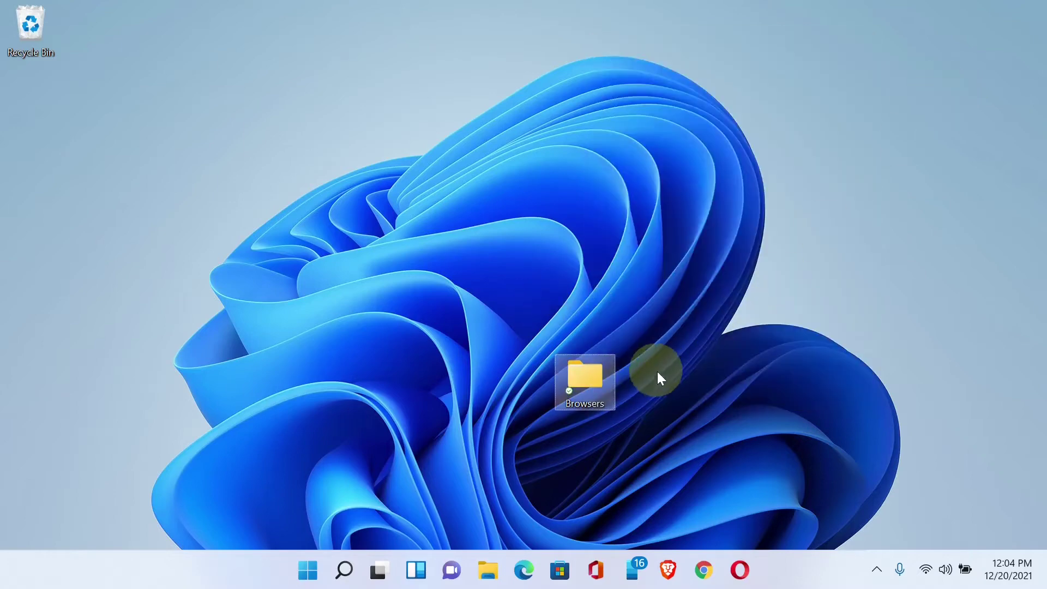
{"action": "left_click_drag", "start_coordinate": [584, 374], "coordinate": [33, 90]}
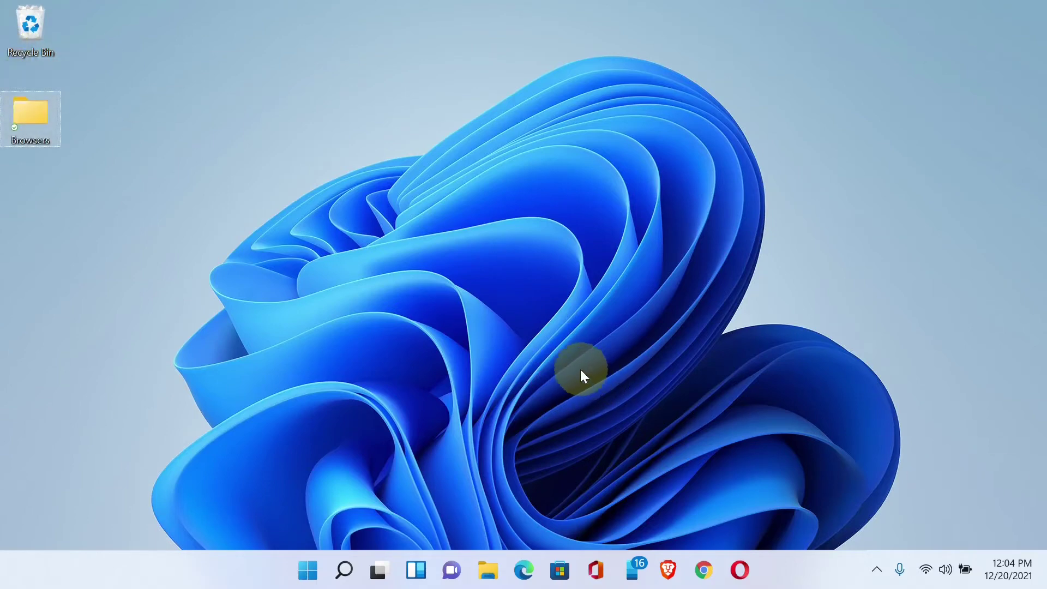
Open the Start menu, close and reopen it twice, leaving it open.
{"action": "left_click", "coordinate": [308, 570]}
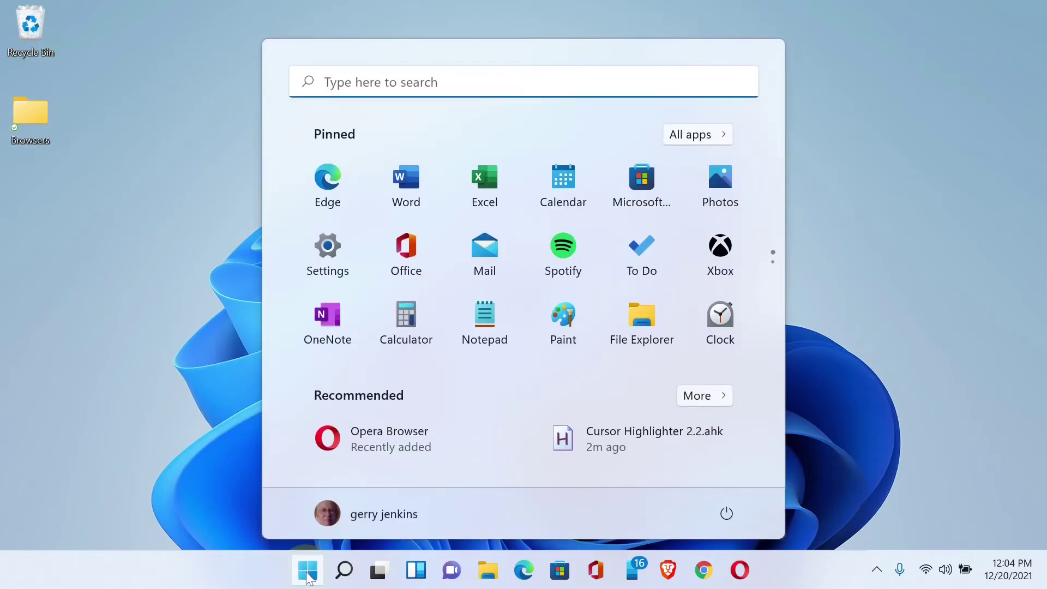
{"action": "left_click", "coordinate": [66, 378]}
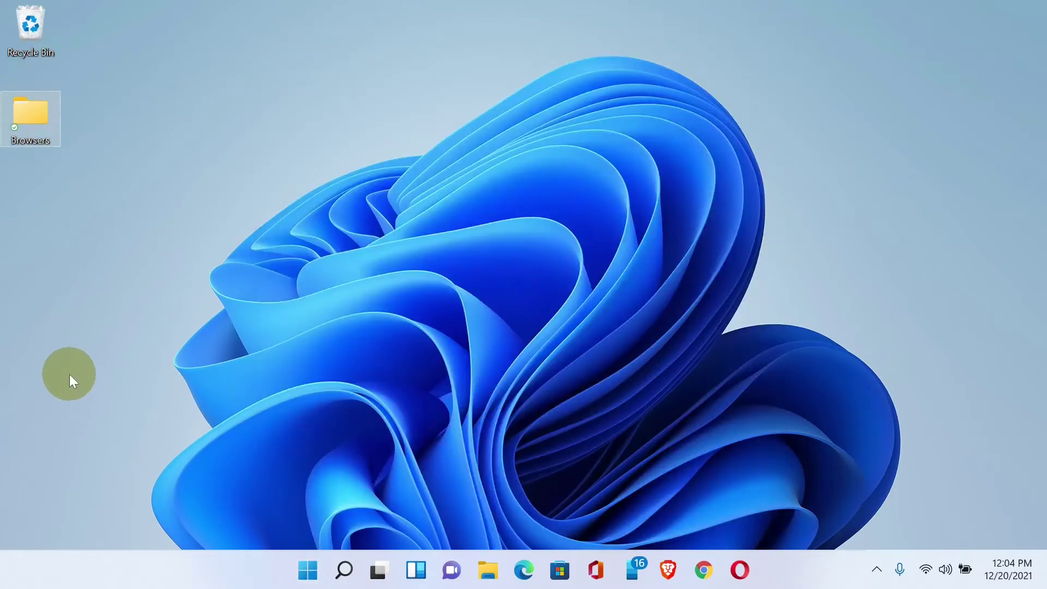
{"action": "key", "text": "super"}
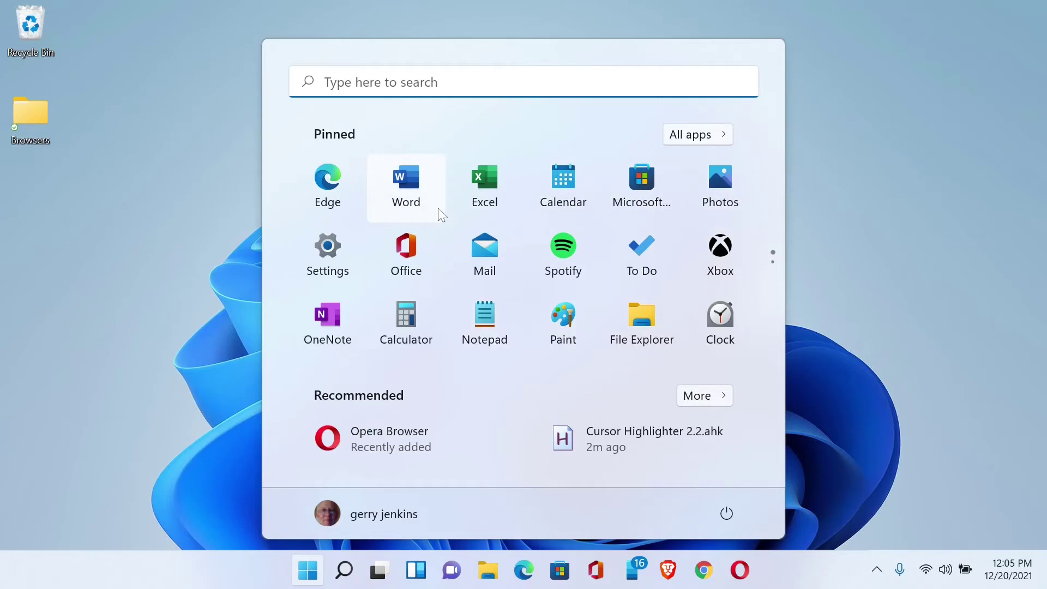
{"action": "left_click", "coordinate": [162, 157]}
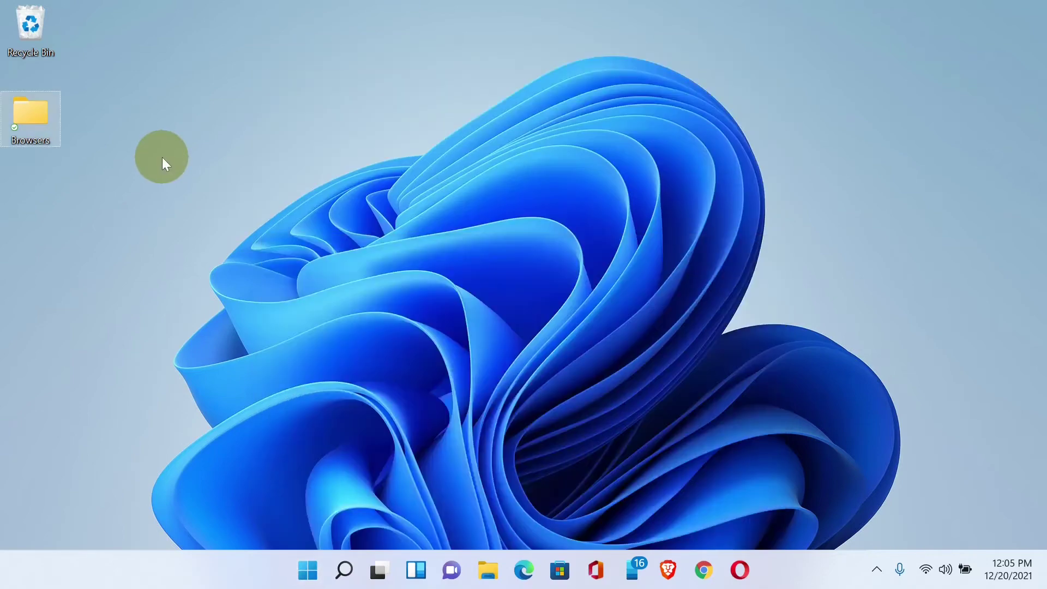
{"action": "key", "text": "super"}
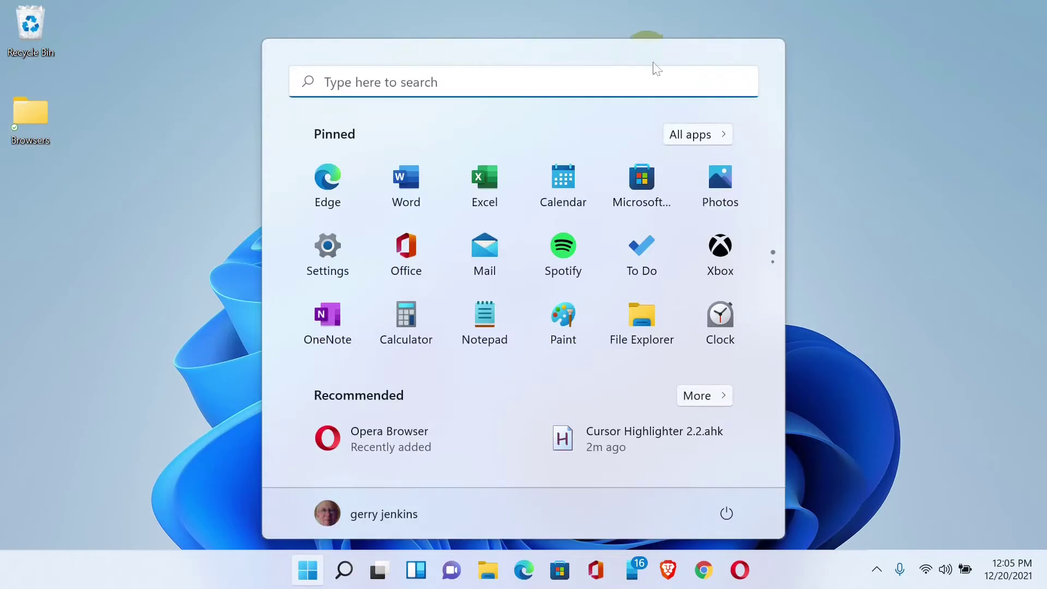
Show the All apps list and pin Brave to Start.
{"action": "left_click", "coordinate": [690, 141]}
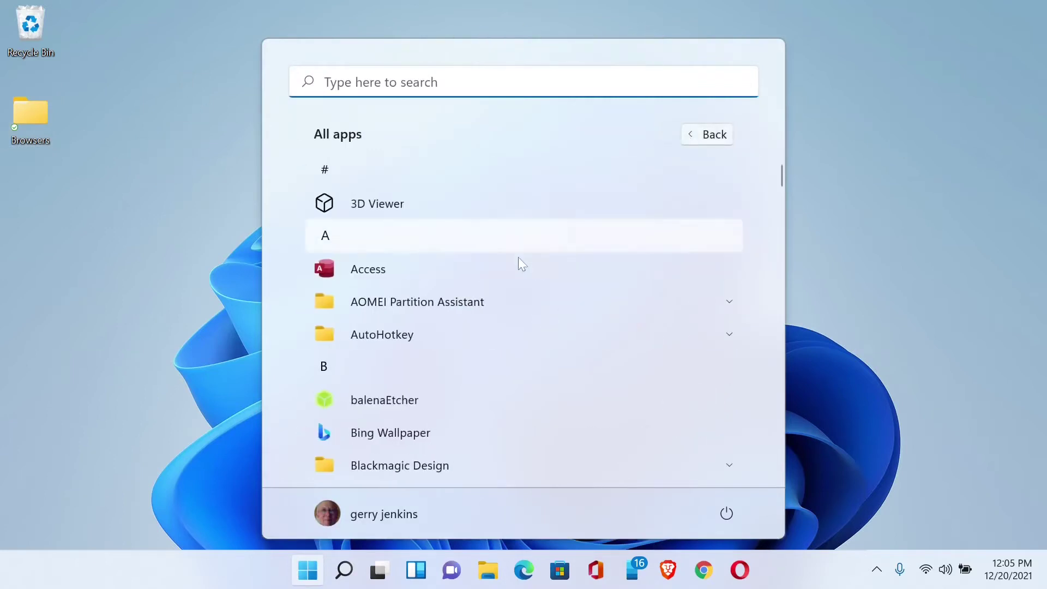
{"action": "scroll", "coordinate": [503, 266], "scroll_direction": "down", "scroll_amount": 1}
{"action": "scroll", "coordinate": [488, 276], "scroll_direction": "down", "scroll_amount": 2}
{"action": "scroll", "coordinate": [488, 278], "scroll_direction": "down", "scroll_amount": 1}
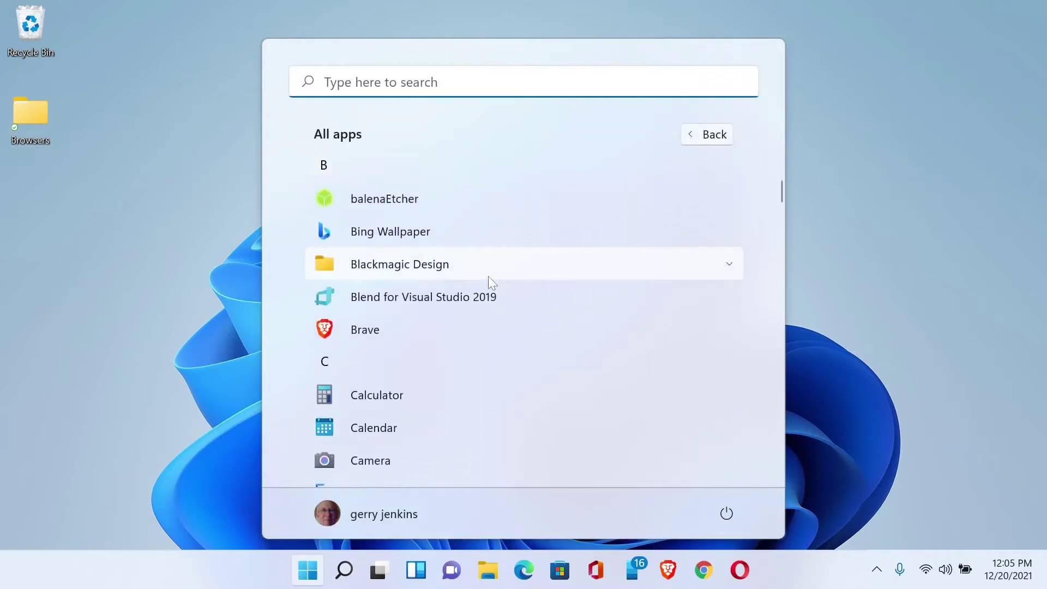
{"action": "right_click", "coordinate": [364, 331]}
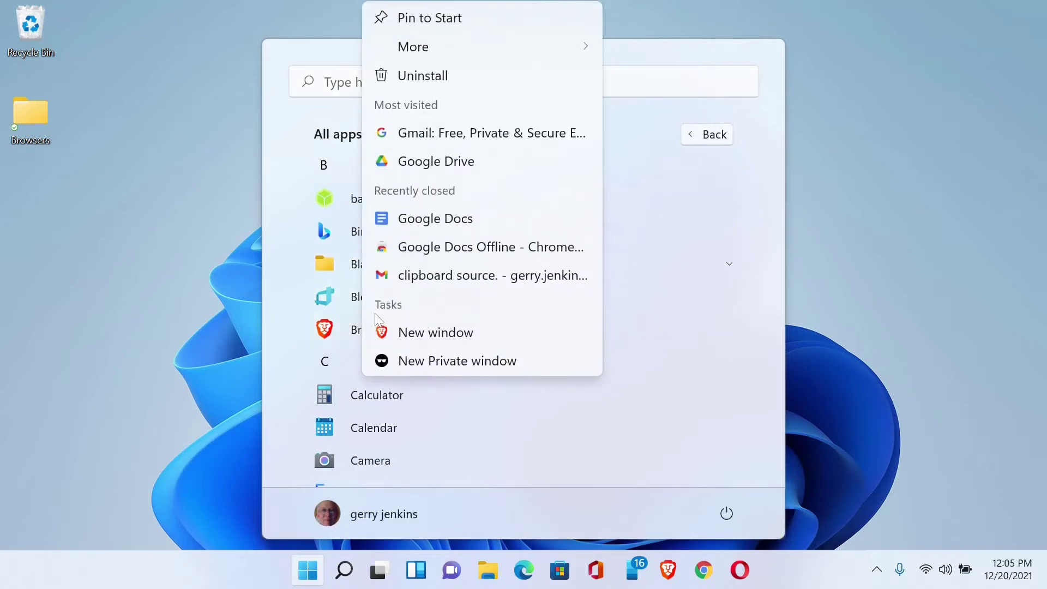
{"action": "left_click", "coordinate": [438, 21]}
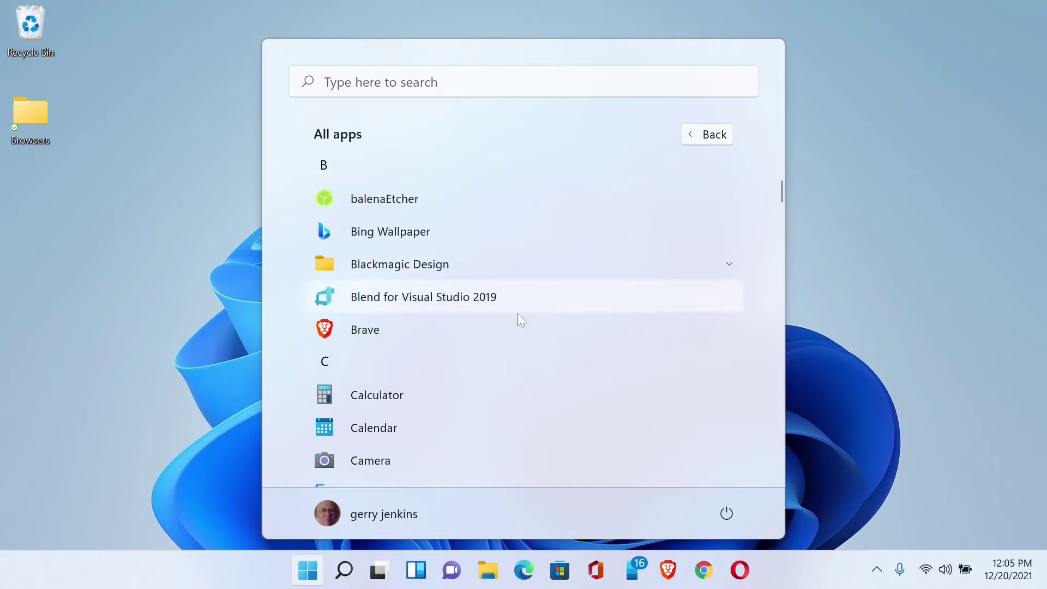
{"action": "scroll", "coordinate": [517, 319], "scroll_direction": "down", "scroll_amount": 2}
{"action": "scroll", "coordinate": [517, 335], "scroll_direction": "down", "scroll_amount": 2}
{"action": "scroll", "coordinate": [516, 337], "scroll_direction": "down", "scroll_amount": 1}
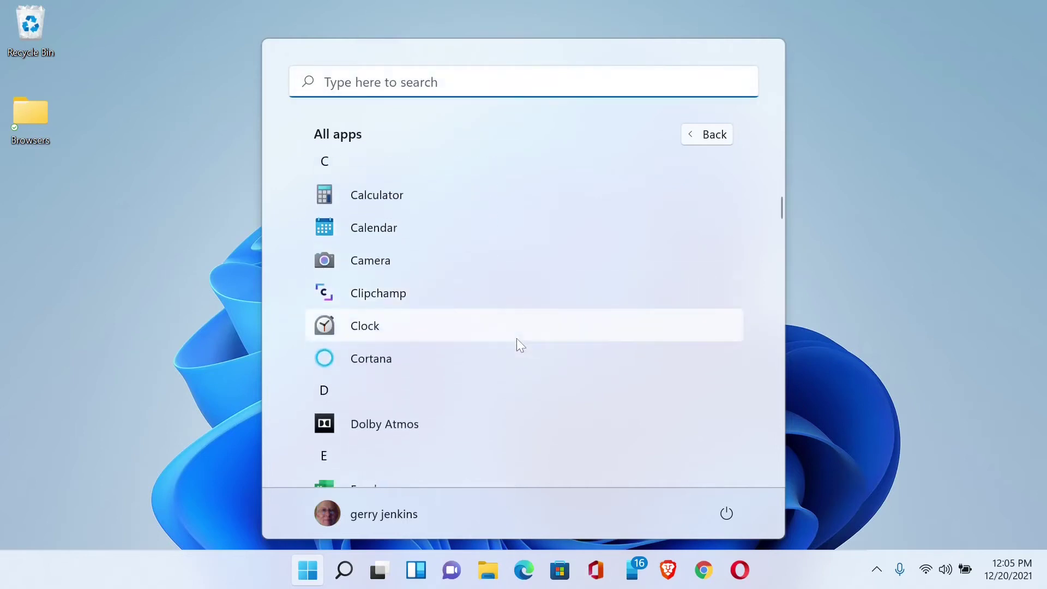
{"action": "scroll", "coordinate": [516, 337], "scroll_direction": "down", "scroll_amount": 3}
{"action": "scroll", "coordinate": [516, 338], "scroll_direction": "down", "scroll_amount": 2}
{"action": "scroll", "coordinate": [516, 339], "scroll_direction": "down", "scroll_amount": 2}
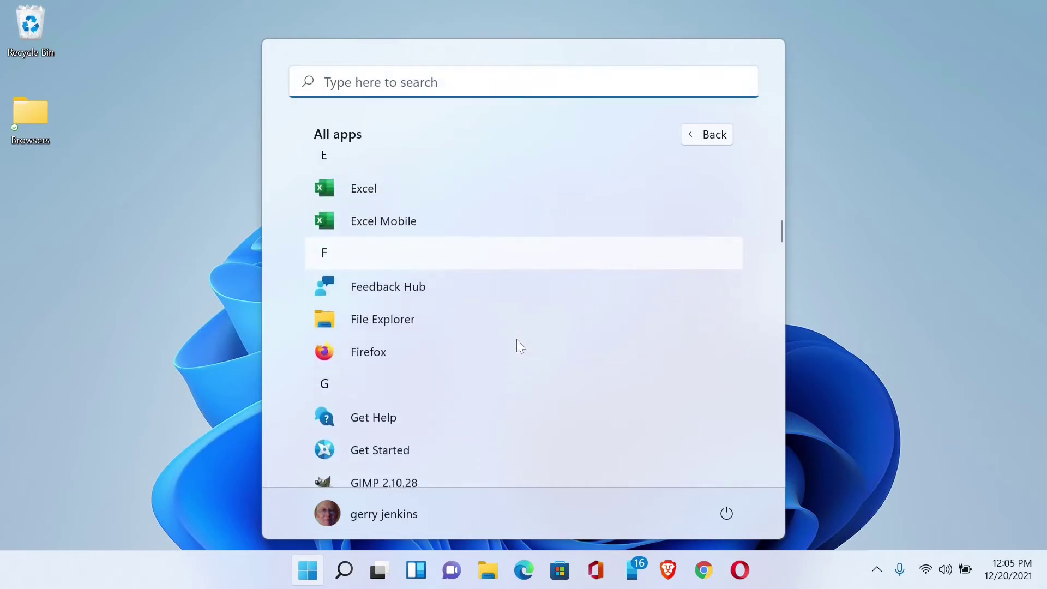
{"action": "scroll", "coordinate": [516, 340], "scroll_direction": "down", "scroll_amount": 1}
Pin Firefox and Opera Browser to Start, then close Start.
{"action": "right_click", "coordinate": [386, 305]}
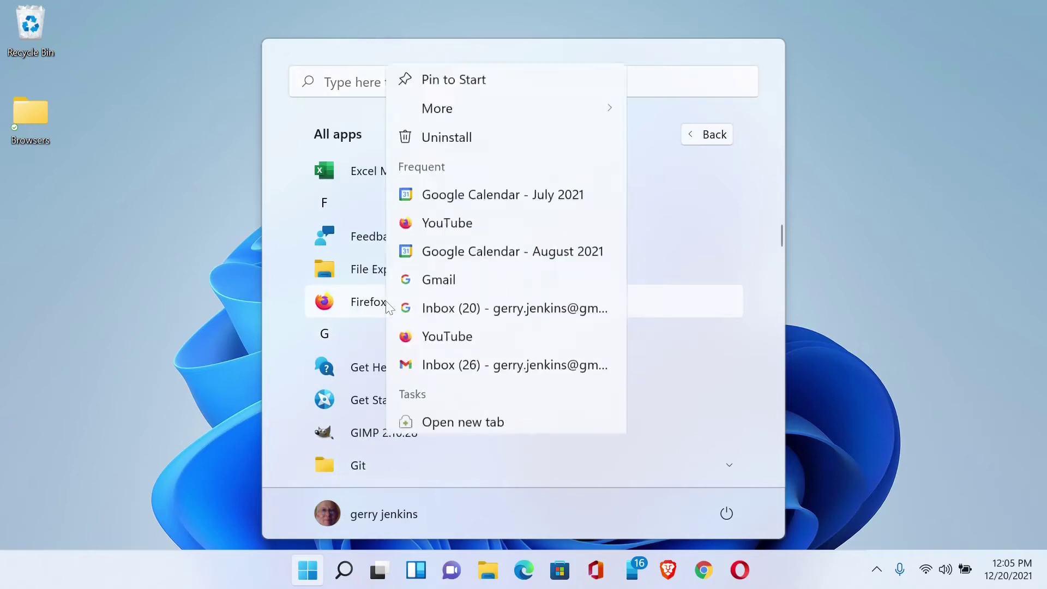
{"action": "left_click", "coordinate": [424, 20]}
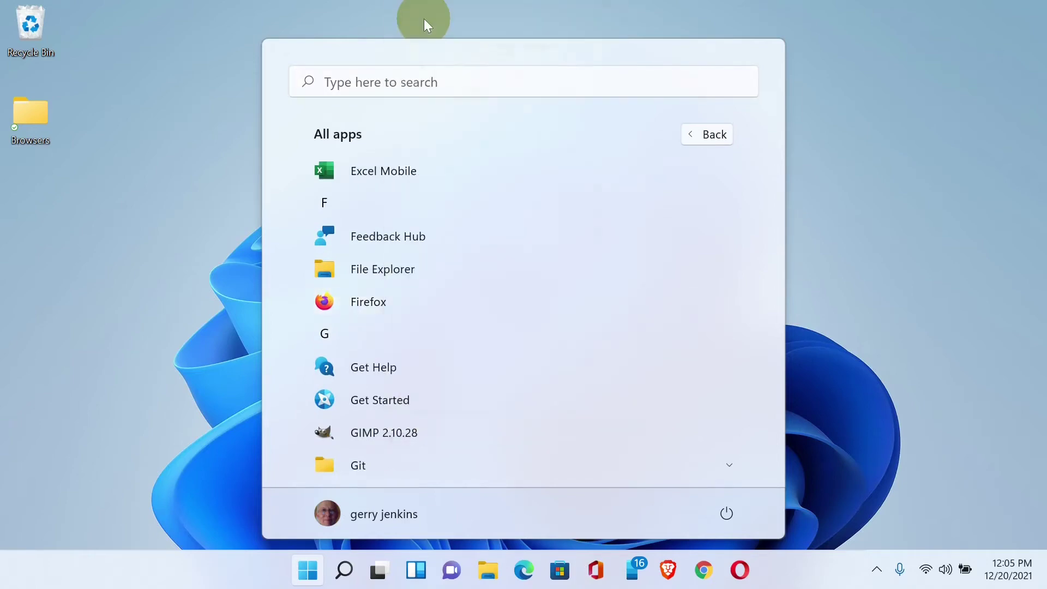
{"action": "scroll", "coordinate": [438, 311], "scroll_direction": "down", "scroll_amount": 4}
{"action": "scroll", "coordinate": [438, 311], "scroll_direction": "down", "scroll_amount": 5}
{"action": "scroll", "coordinate": [436, 311], "scroll_direction": "down", "scroll_amount": 2}
{"action": "right_click", "coordinate": [386, 206]}
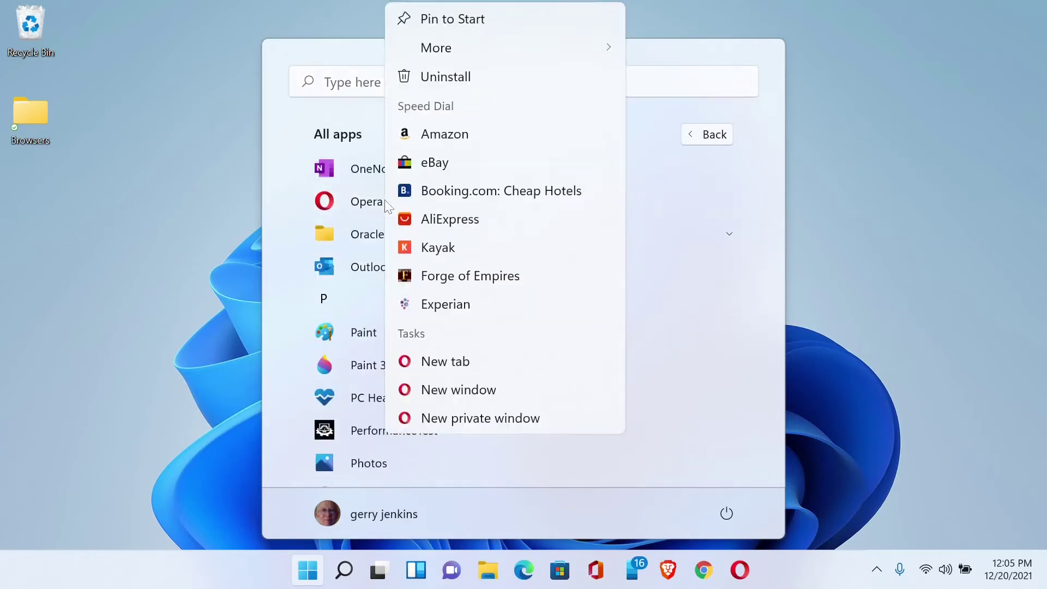
{"action": "left_click", "coordinate": [472, 18]}
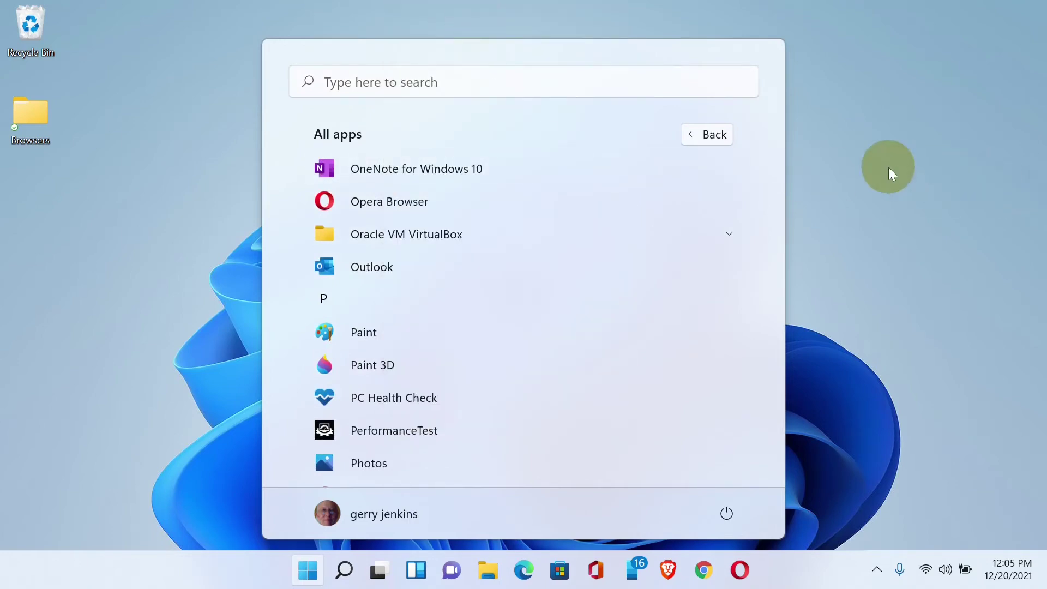
{"action": "left_click", "coordinate": [888, 167]}
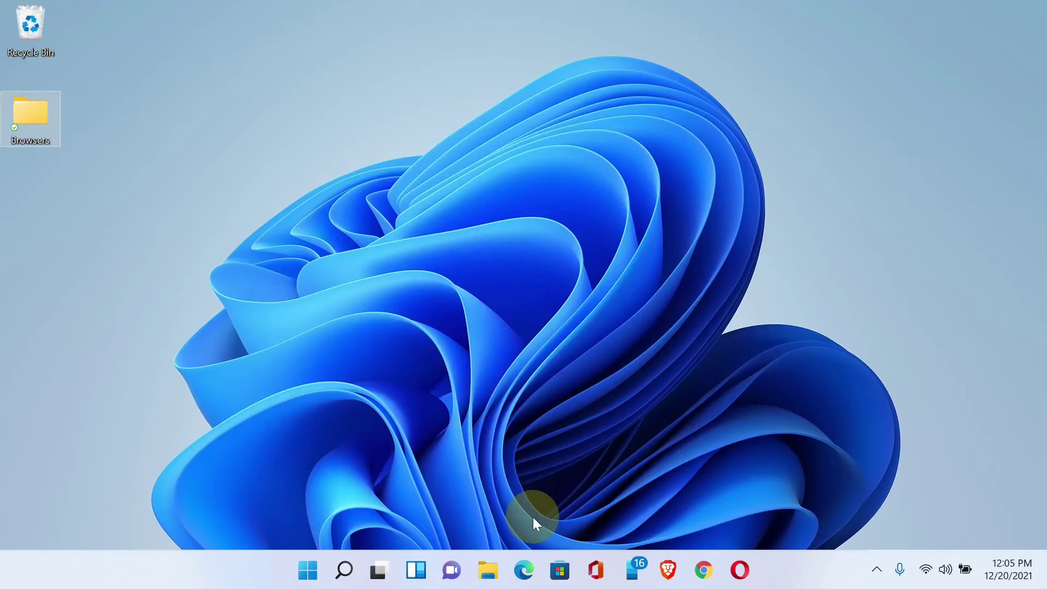
In Start's pinned pages, drag Brave onto page one and Excel onto page two.
{"action": "key", "text": "super"}
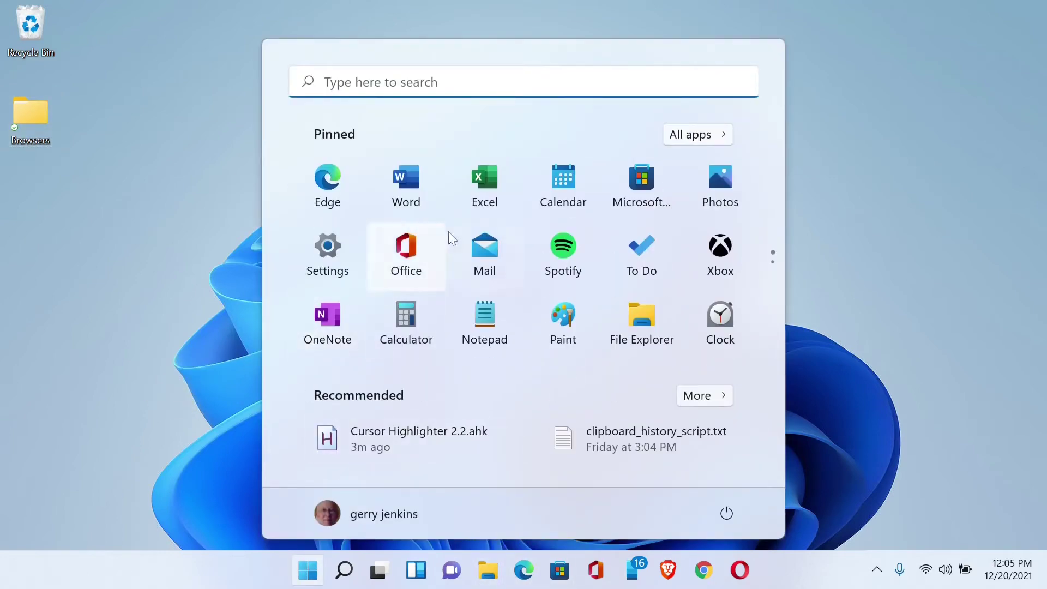
{"action": "left_click", "coordinate": [768, 261]}
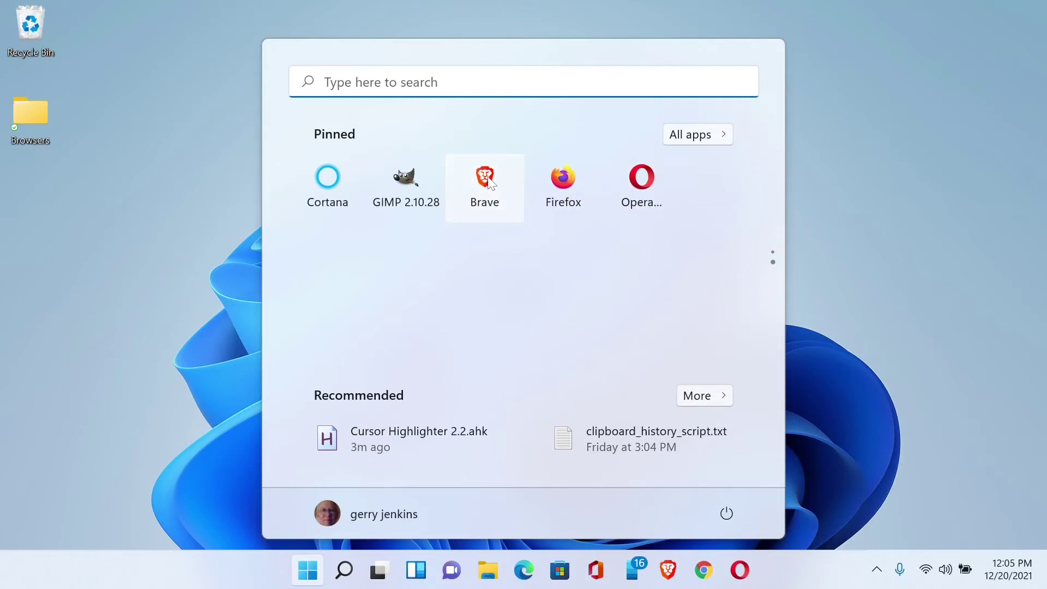
{"action": "mouse_move", "coordinate": [489, 185]}
{"action": "left_mouse_down"}
{"action": "mouse_move", "coordinate": [528, 136]}
{"action": "mouse_move", "coordinate": [546, 179]}
{"action": "left_mouse_up"}
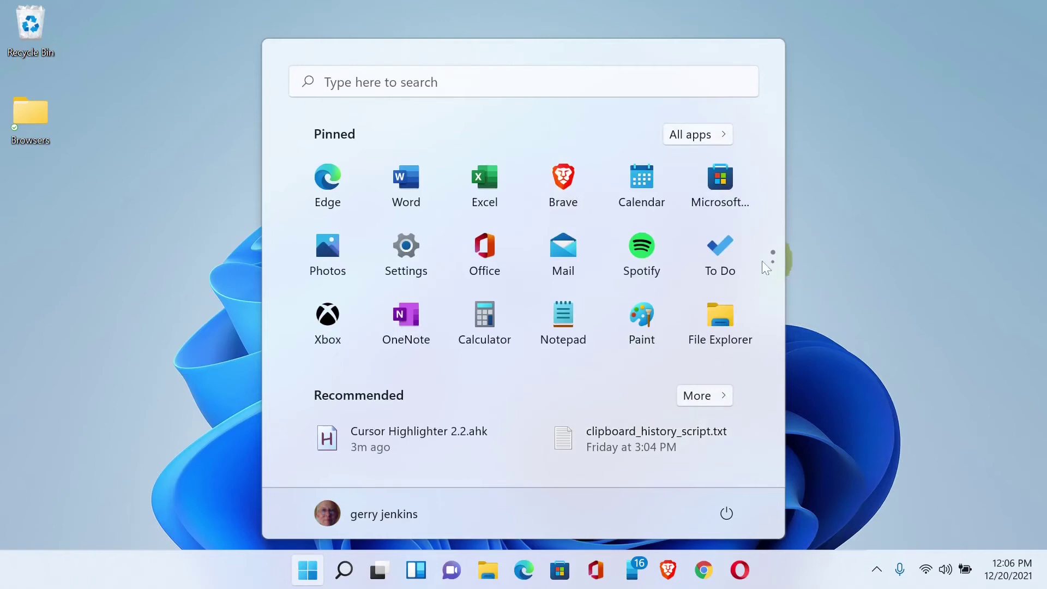
{"action": "mouse_move", "coordinate": [484, 181]}
{"action": "left_mouse_down"}
{"action": "mouse_move", "coordinate": [539, 387]}
{"action": "mouse_move", "coordinate": [547, 285]}
{"action": "left_mouse_up"}
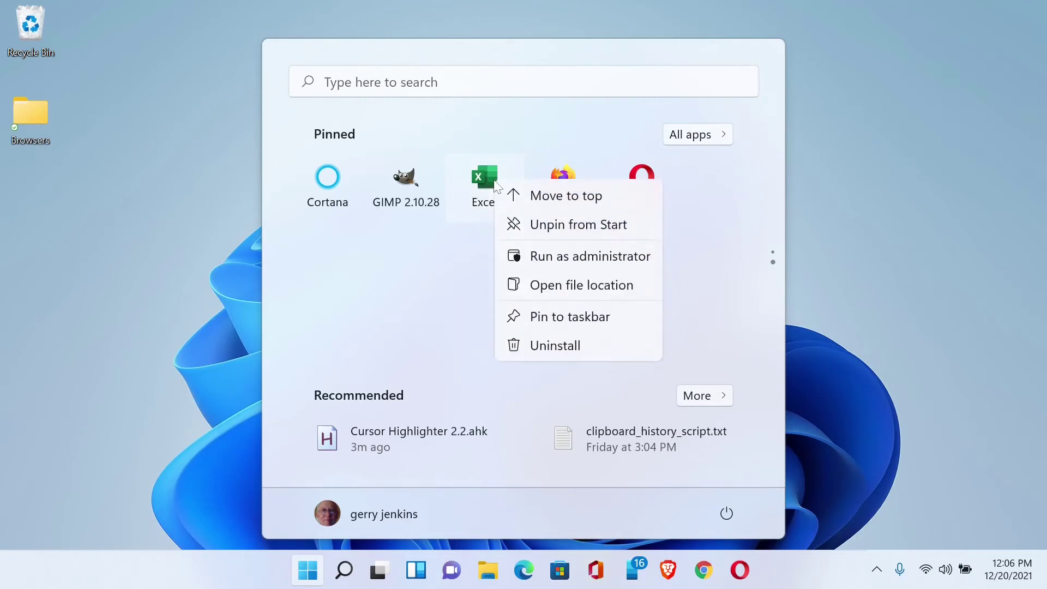
Dismiss Excel's options, then drag Firefox and Opera onto pinned page one beside Brave.
{"action": "right_click", "coordinate": [495, 185]}
{"action": "left_click", "coordinate": [360, 285]}
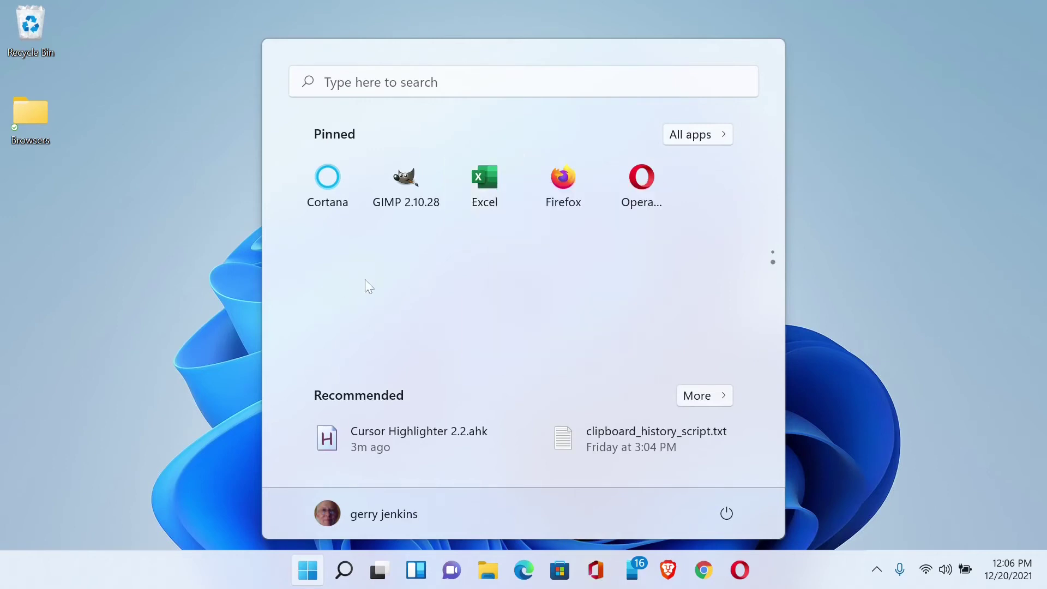
{"action": "mouse_move", "coordinate": [563, 166]}
{"action": "left_mouse_down"}
{"action": "mouse_move", "coordinate": [503, 43]}
{"action": "mouse_move", "coordinate": [503, 53]}
{"action": "left_mouse_up"}
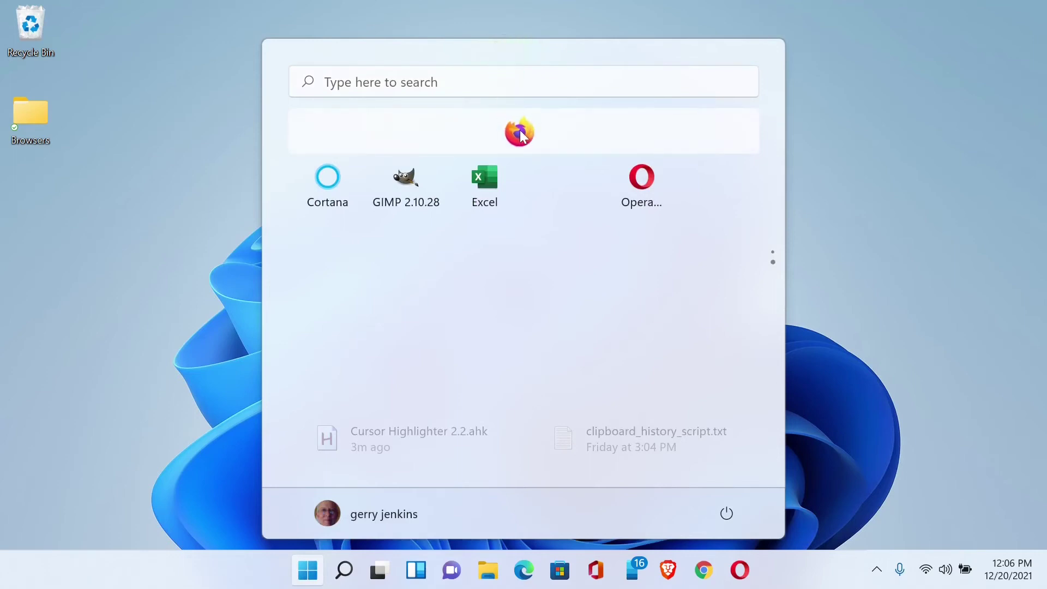
{"action": "left_click_drag", "start_coordinate": [520, 130], "coordinate": [526, 182]}
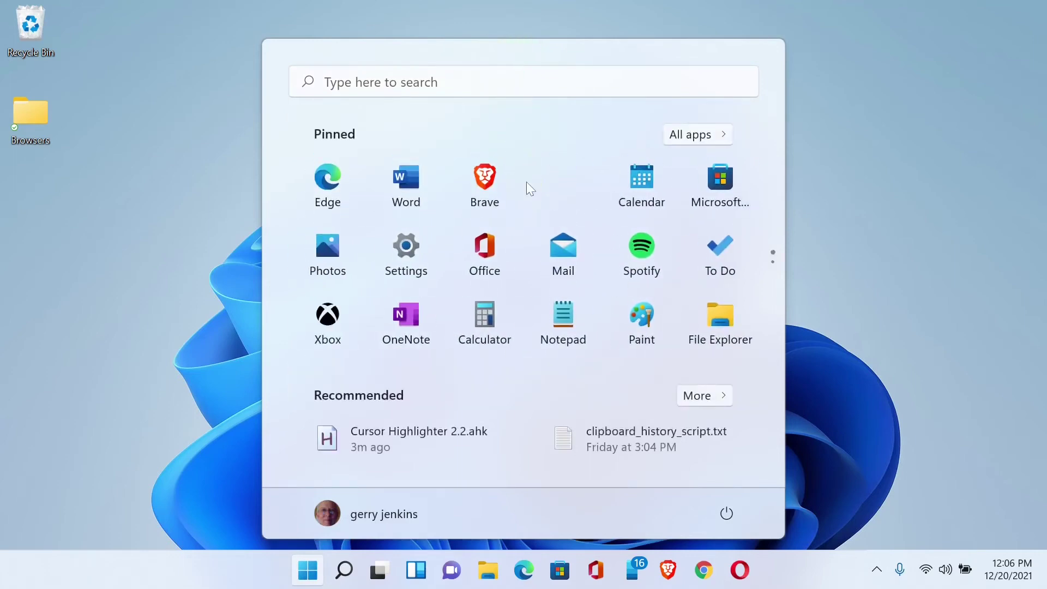
{"action": "left_click", "coordinate": [773, 262]}
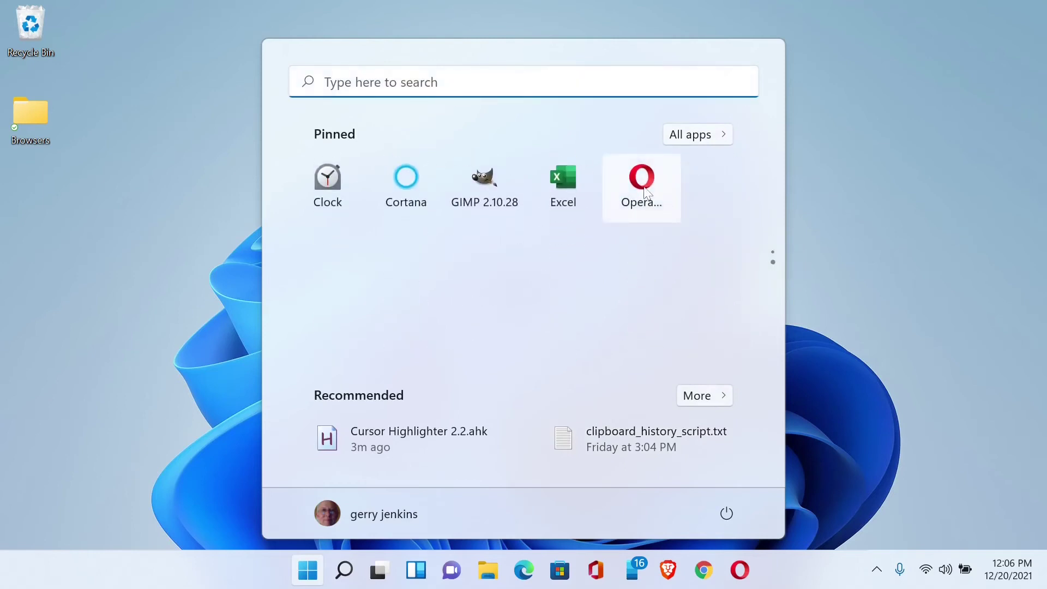
{"action": "mouse_move", "coordinate": [641, 176]}
{"action": "left_mouse_down"}
{"action": "mouse_move", "coordinate": [526, 140]}
{"action": "mouse_move", "coordinate": [669, 194]}
{"action": "mouse_move", "coordinate": [646, 197]}
{"action": "left_mouse_up"}
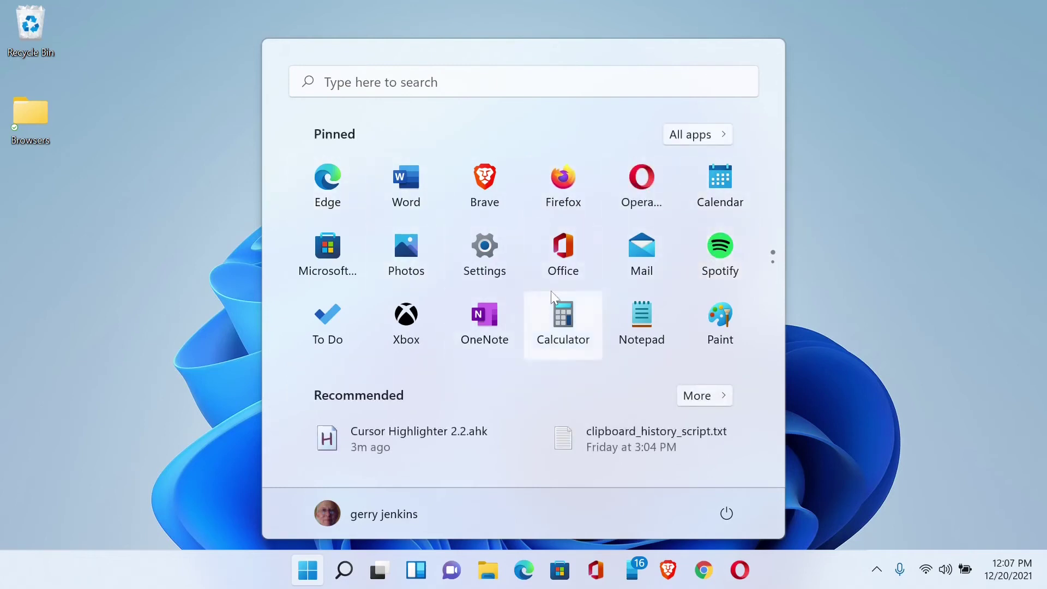
Unpin the Opera, Chrome and Brave taskbar icons, then reopen Start.
{"action": "left_click", "coordinate": [902, 195]}
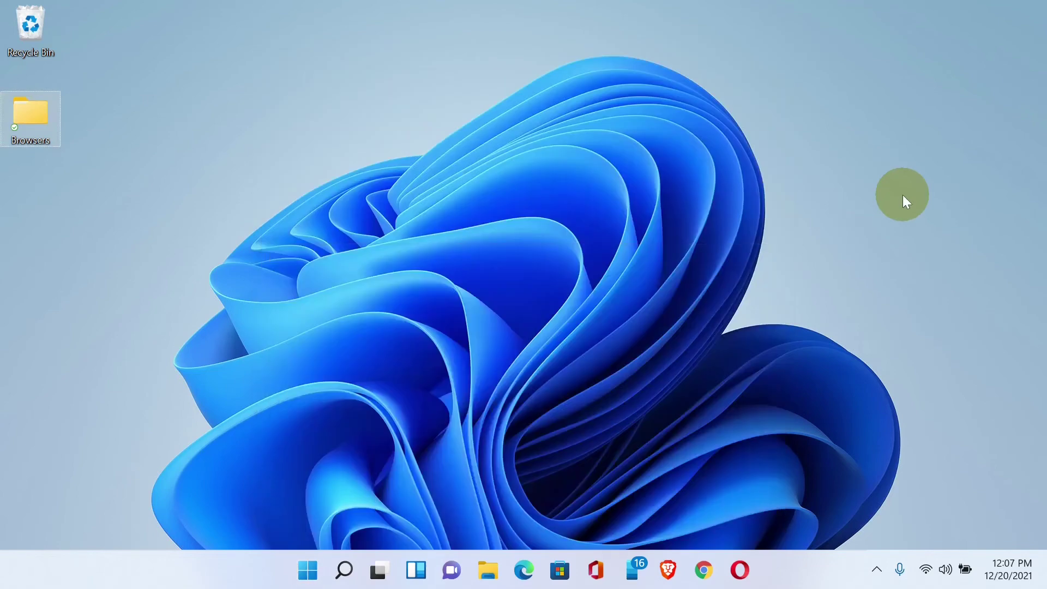
{"action": "right_click", "coordinate": [739, 568]}
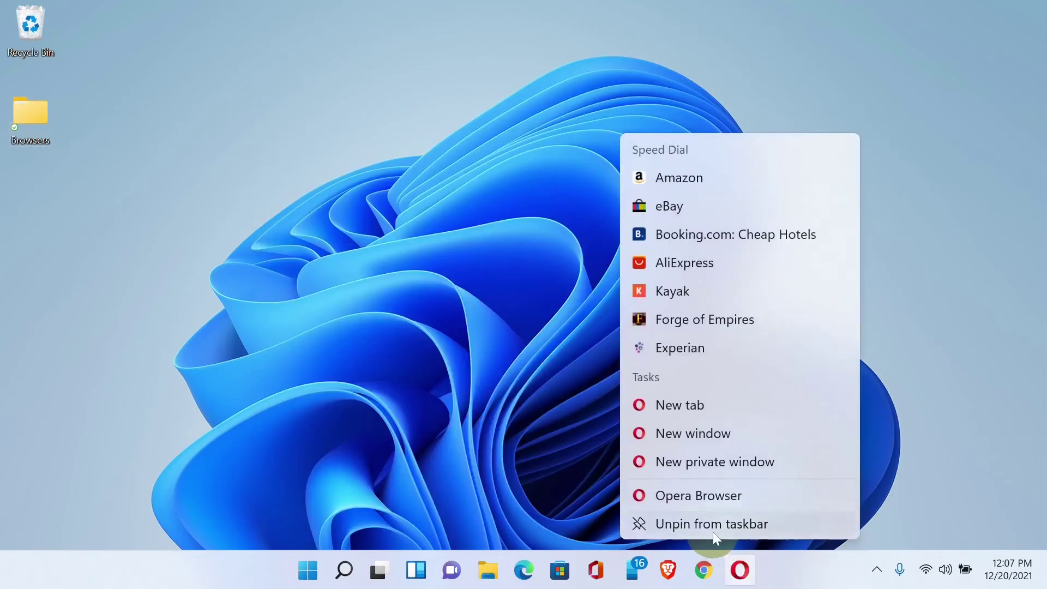
{"action": "left_click", "coordinate": [712, 530]}
{"action": "right_click", "coordinate": [720, 571]}
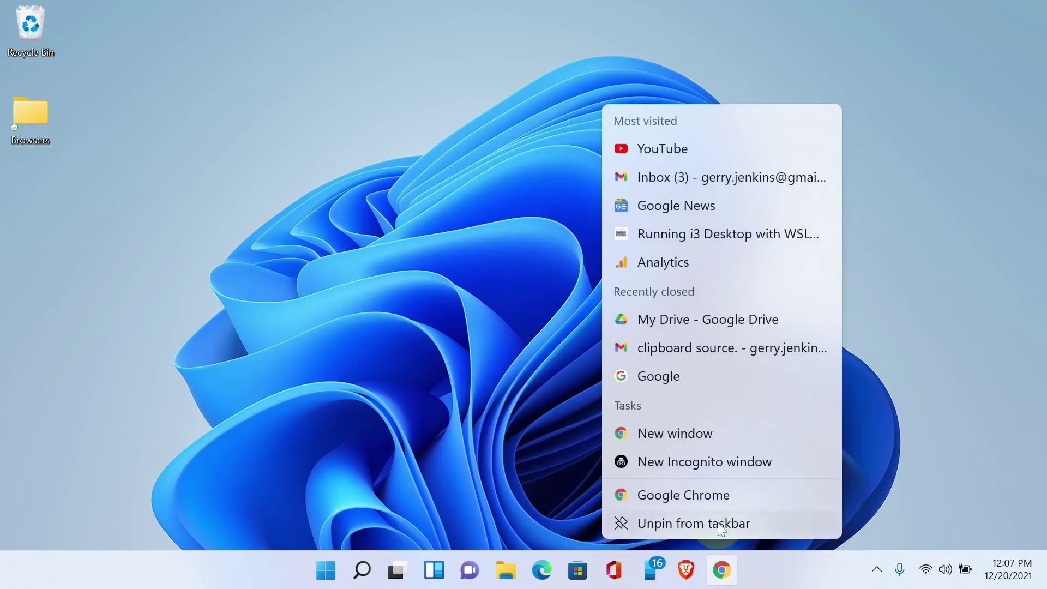
{"action": "left_click", "coordinate": [720, 527]}
{"action": "right_click", "coordinate": [711, 568]}
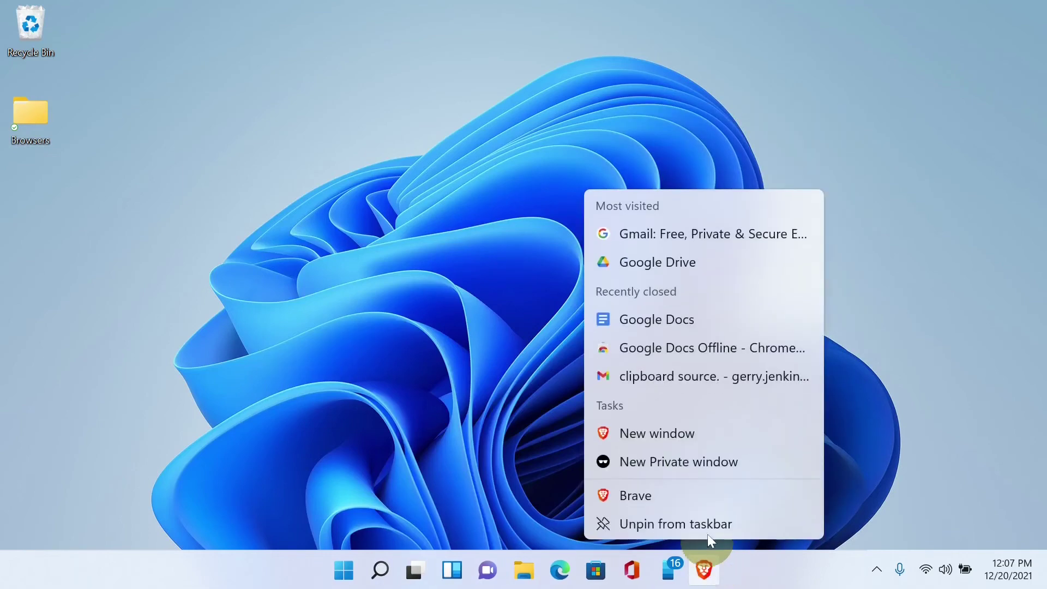
{"action": "left_click", "coordinate": [707, 532]}
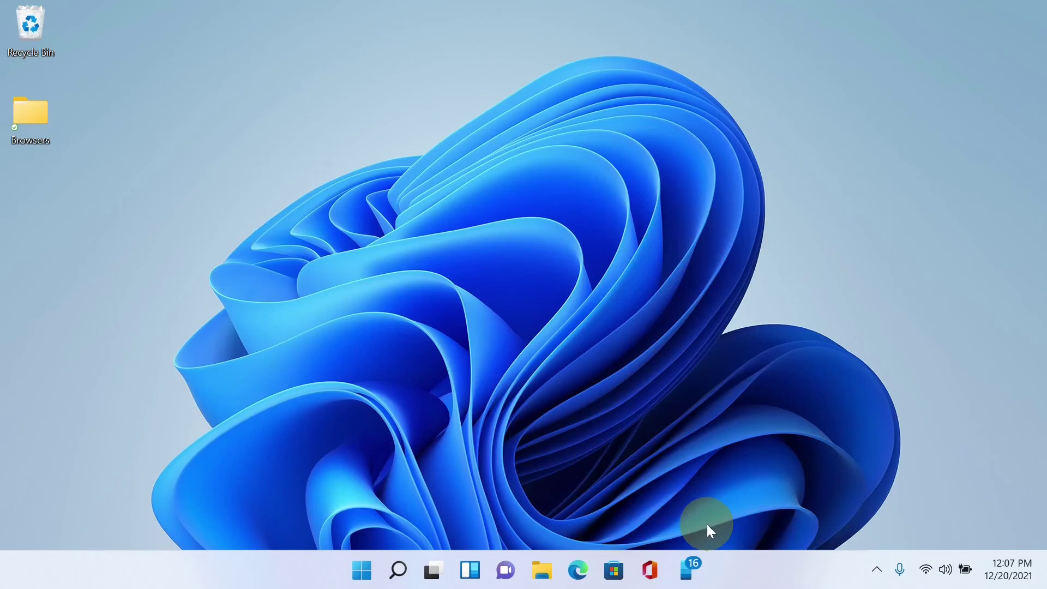
{"action": "key", "text": "super"}
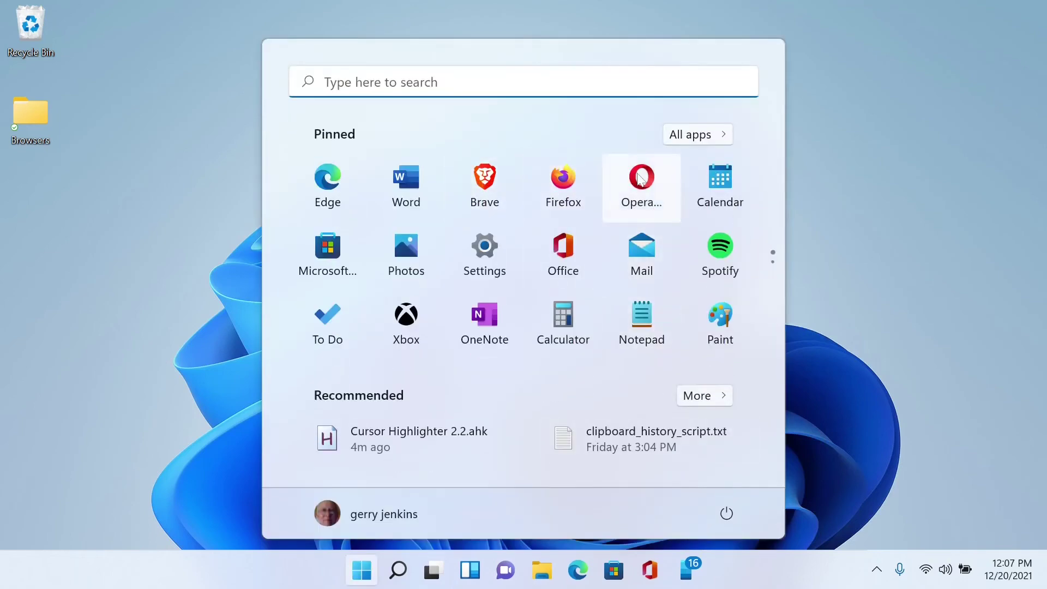
Pin the desktop Browsers folder to Start.
{"action": "left_click", "coordinate": [149, 204]}
{"action": "right_click", "coordinate": [37, 111]}
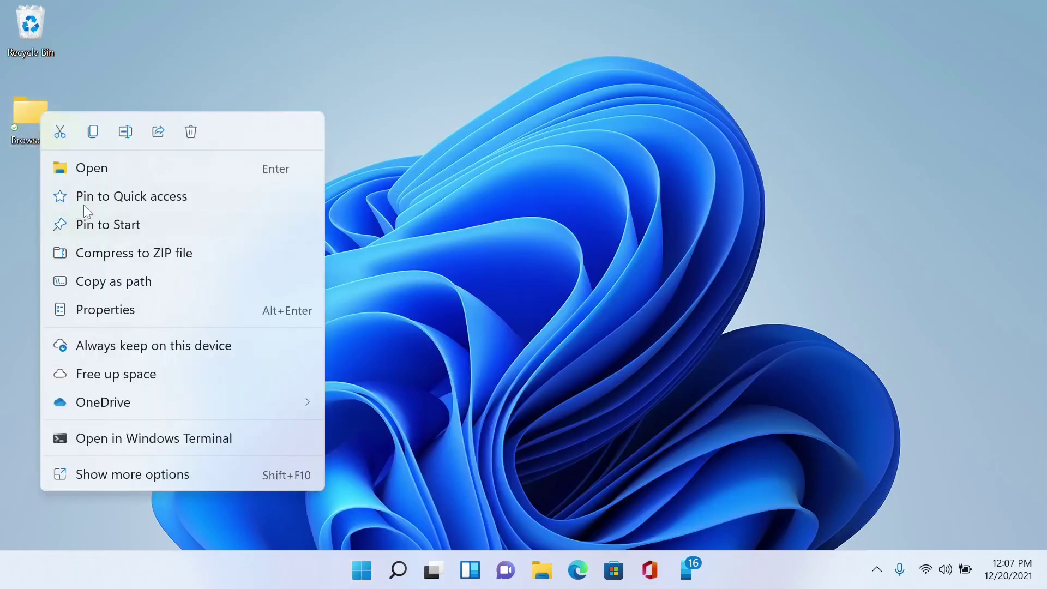
{"action": "left_click", "coordinate": [85, 222]}
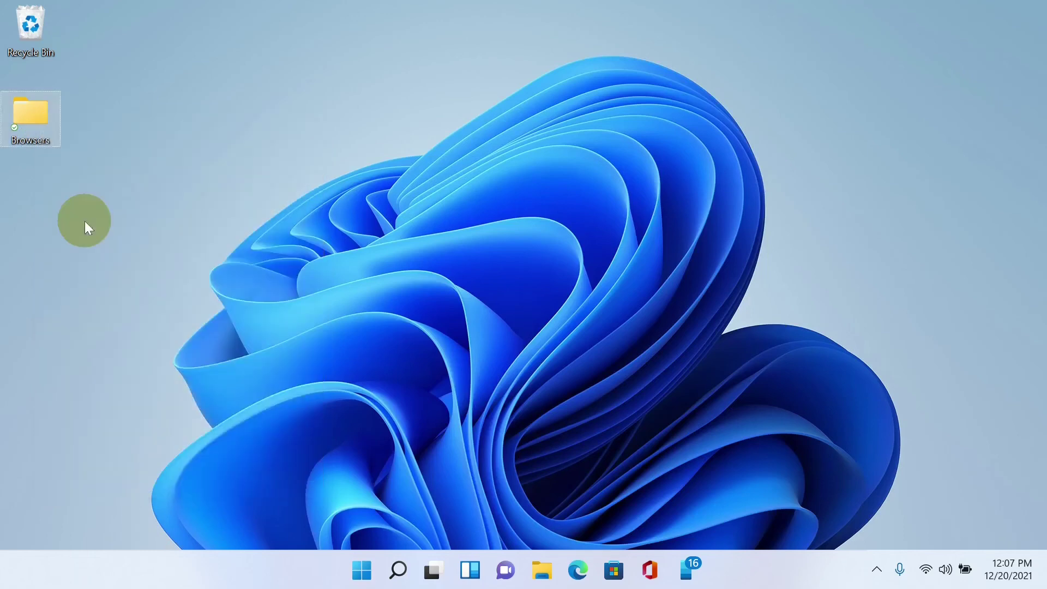
Open Browsers from Start's second pinned page, then close its window.
{"action": "left_click", "coordinate": [362, 572]}
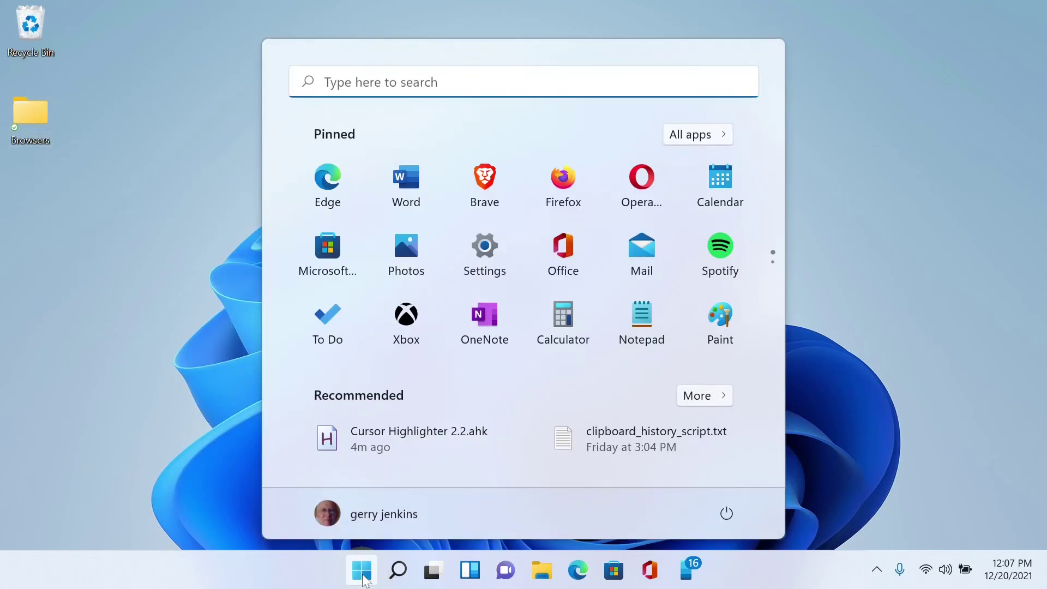
{"action": "mouse_move", "coordinate": [773, 256]}
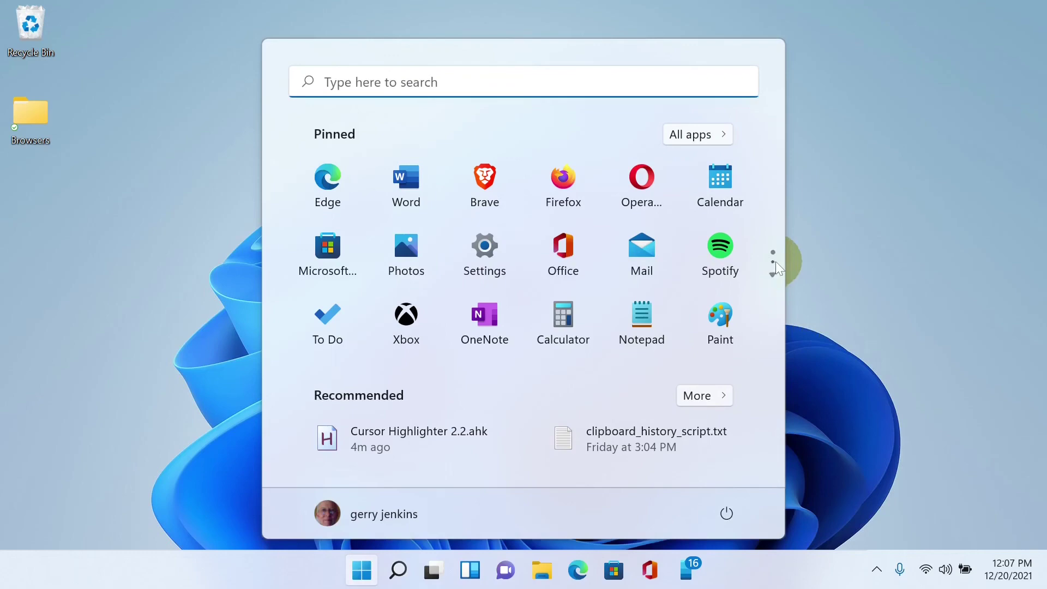
{"action": "left_click", "coordinate": [776, 261]}
{"action": "left_click", "coordinate": [722, 176]}
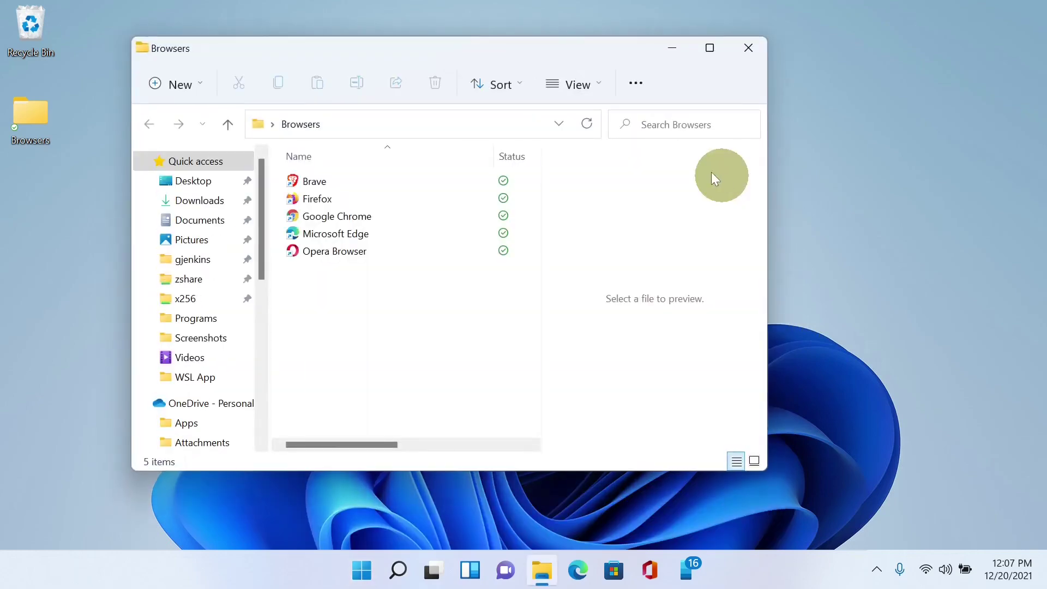
{"action": "left_click", "coordinate": [753, 41]}
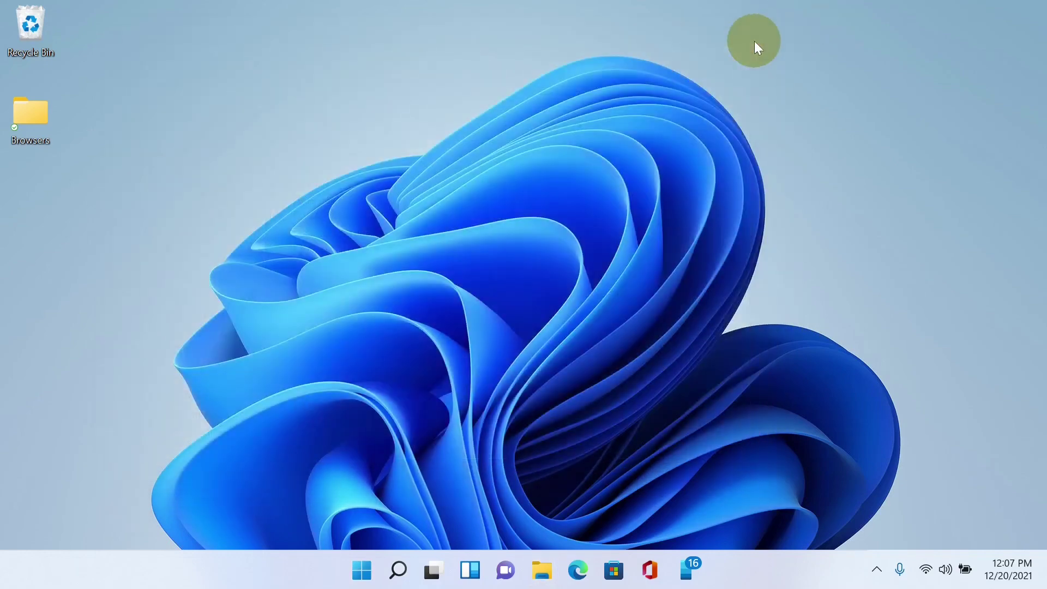